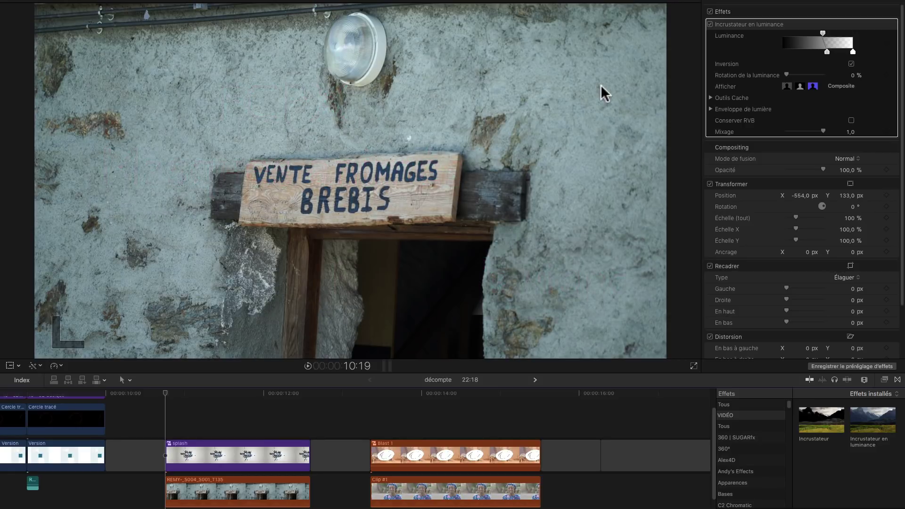
# Play back the finished splash and blast composites in the décompte timeline
pyautogui.click(165, 396)
pyautogui.press('space')
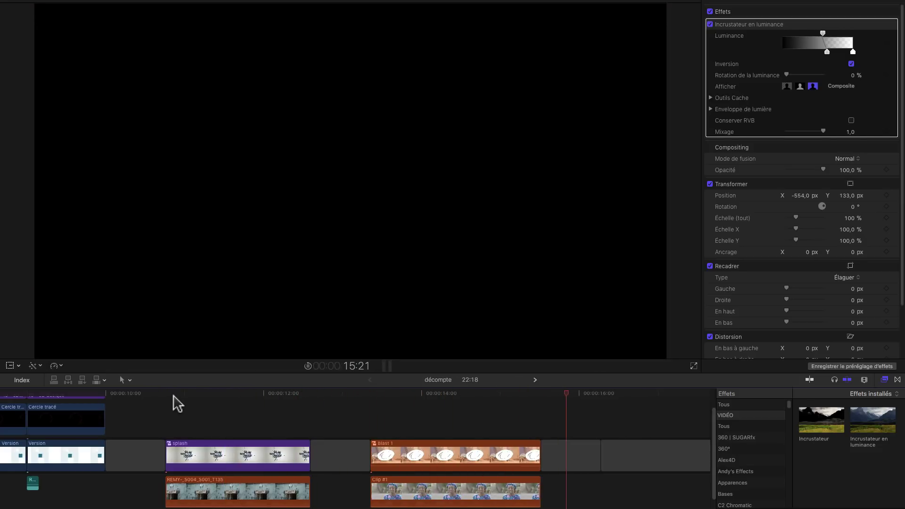
pyautogui.click(163, 389)
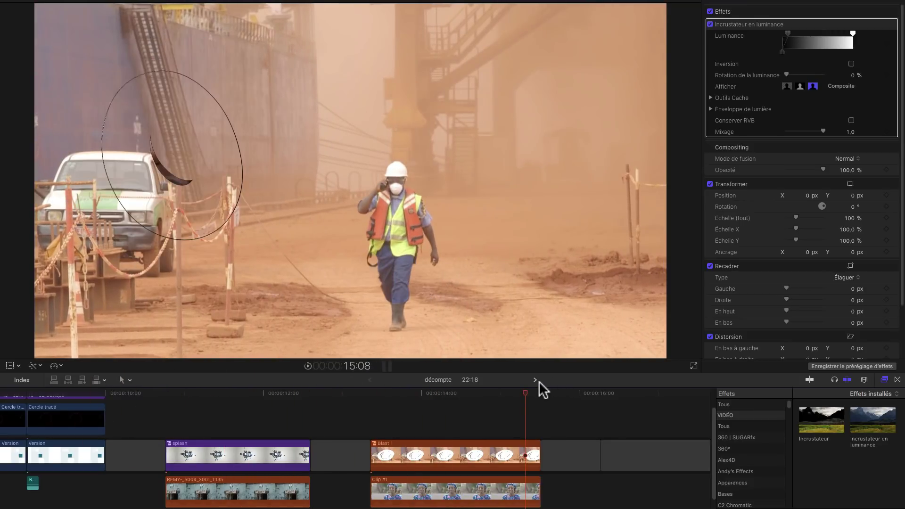
# Go to the incrust Lum timeline and connect Clip #2 beneath the Blast 1 title
pyautogui.click(533, 379)
pyautogui.moveTo(82, 390); pyautogui.dragTo(115, 429)
pyautogui.click(121, 445)
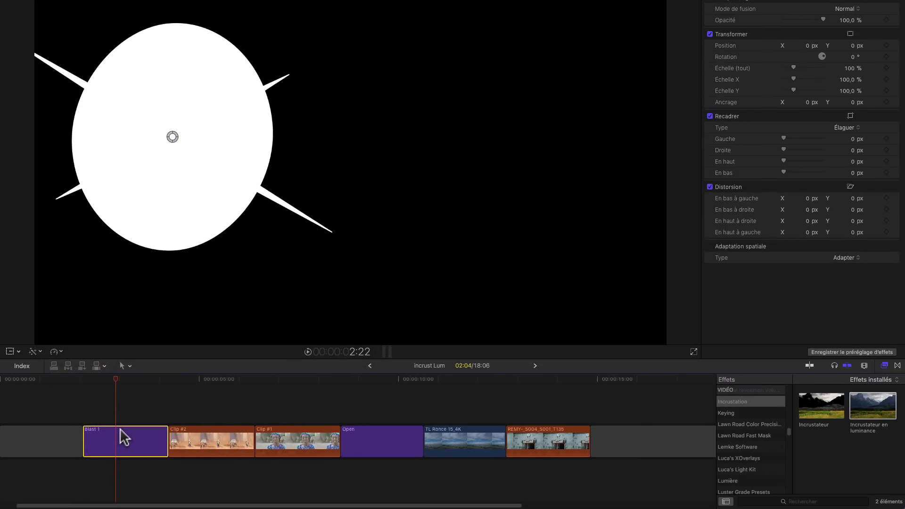
pyautogui.moveTo(195, 443); pyautogui.dragTo(110, 478)
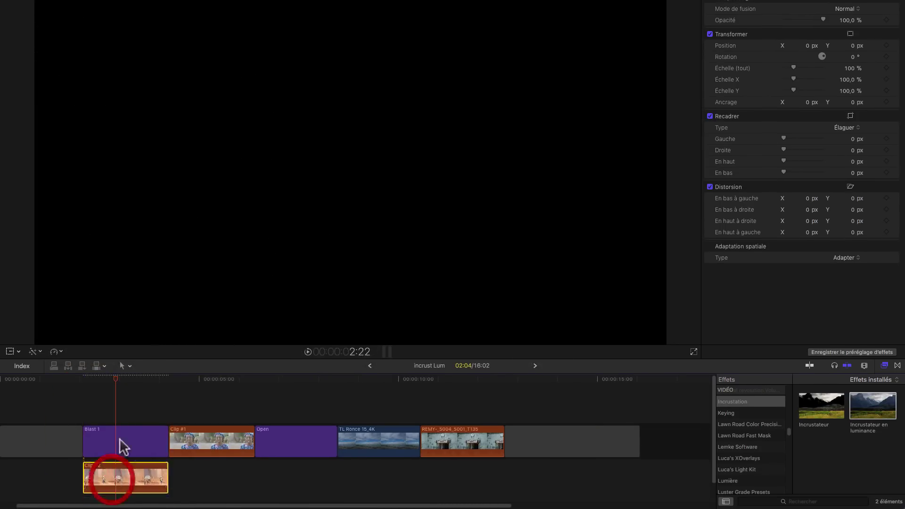
# Set the Blast 1 title's Color parameter to black, checking it over the background at 2:21
pyautogui.click(112, 380)
pyautogui.click(112, 440)
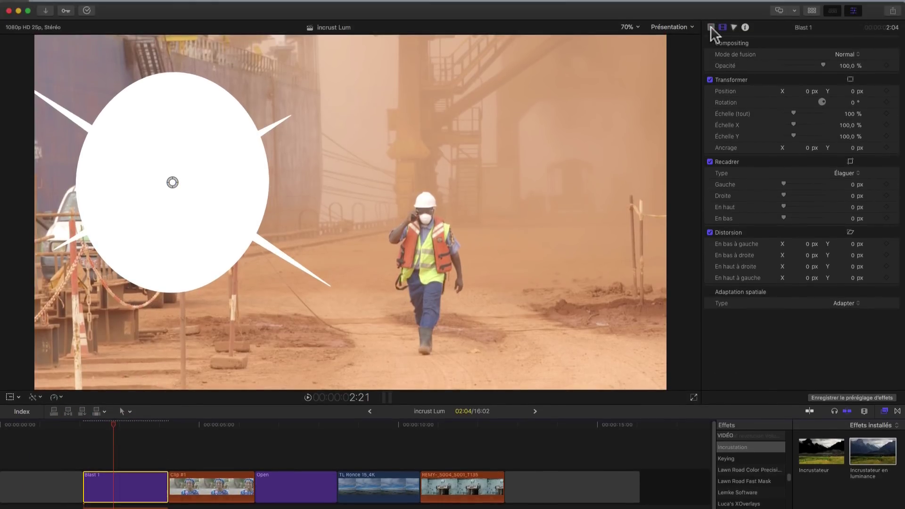
pyautogui.click(711, 27)
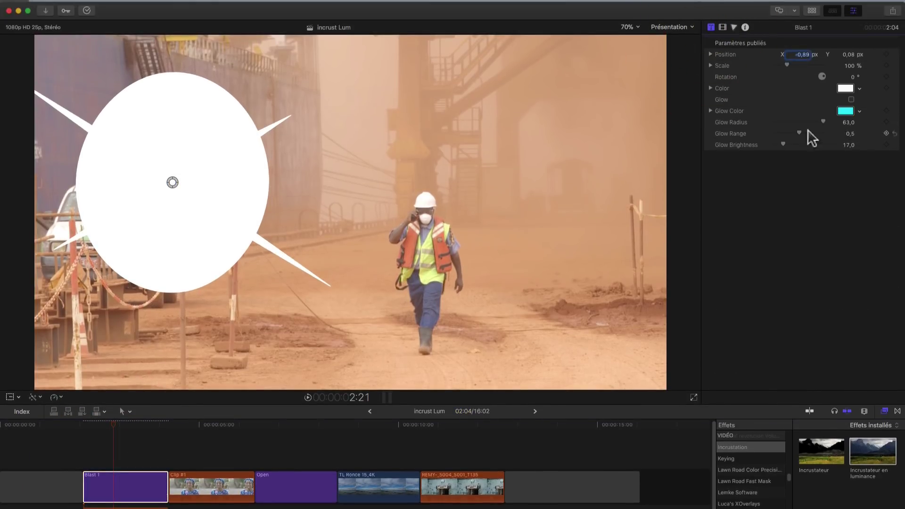
pyautogui.click(848, 88)
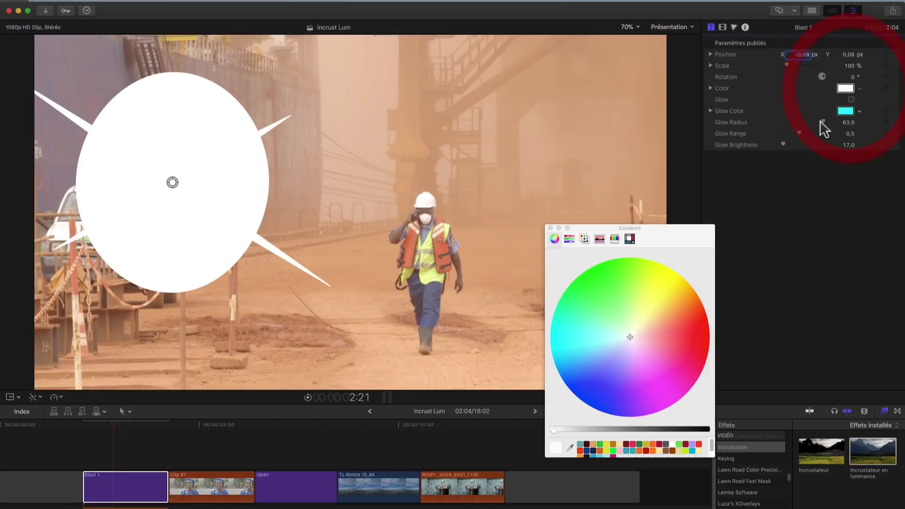
pyautogui.click(709, 428)
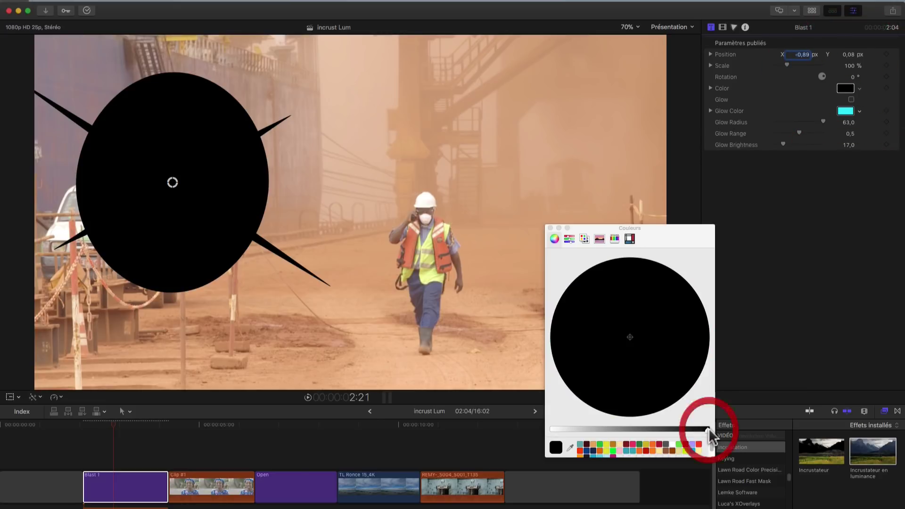
pyautogui.click(549, 228)
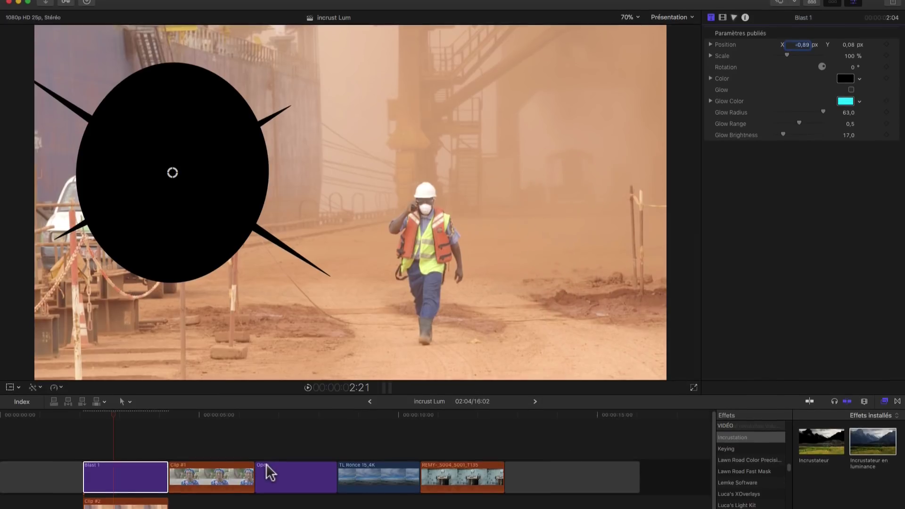
# Combine the Blast 1 title and Clip #2 into a compound clip named incrust Lum Plan 2 in the tutos event
pyautogui.moveTo(122, 427); pyautogui.dragTo(137, 497)
pyautogui.rightClick(137, 498)
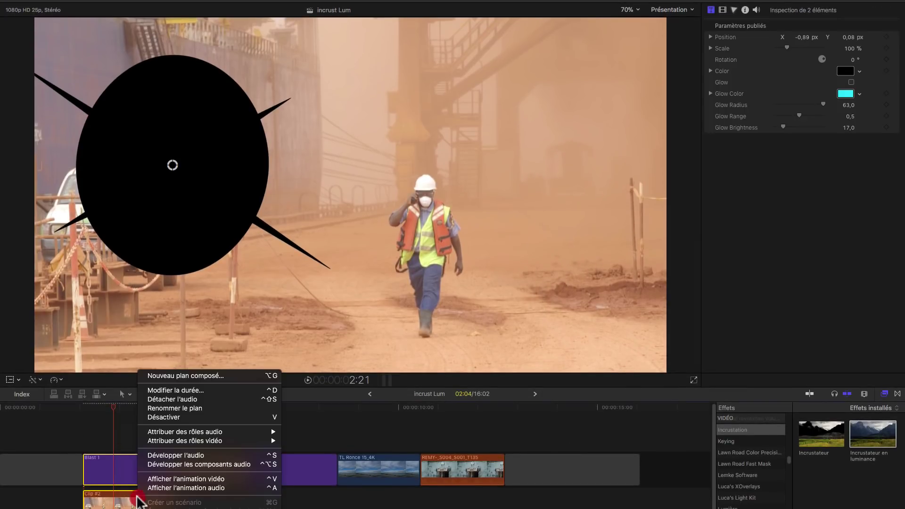
pyautogui.click(169, 376)
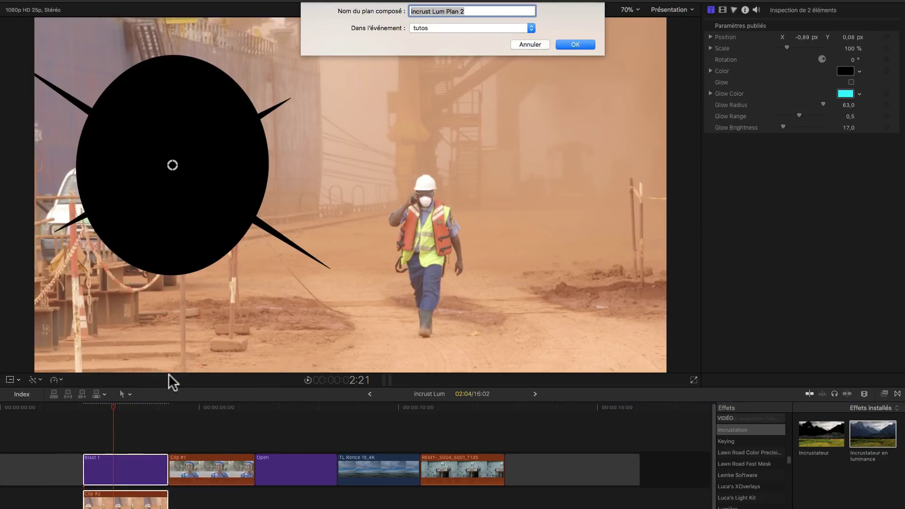
pyautogui.press('Return')
# Connect Clip #1 beneath incrust Lum Plan 2 and key out the compound's black shape with Incrustateur en luminance, tightening the dark end of its range
pyautogui.moveTo(205, 461); pyautogui.dragTo(127, 499)
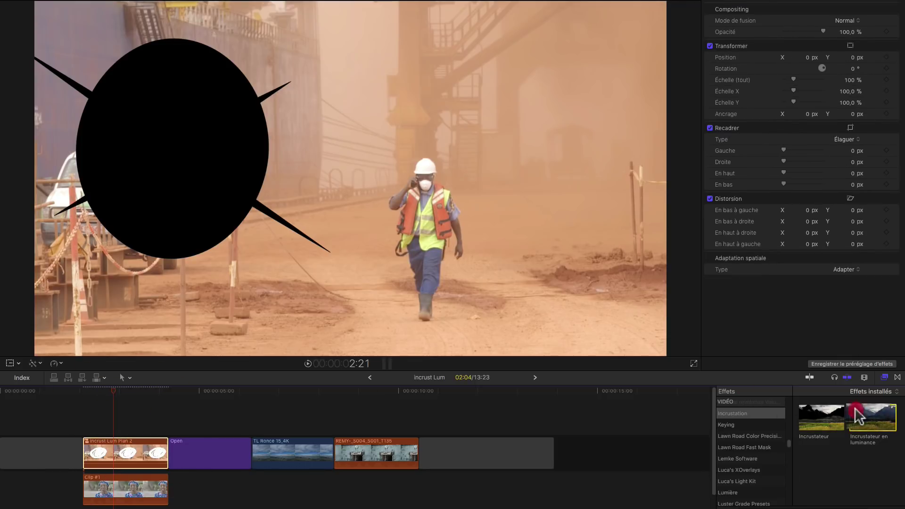
pyautogui.moveTo(872, 418); pyautogui.dragTo(129, 462)
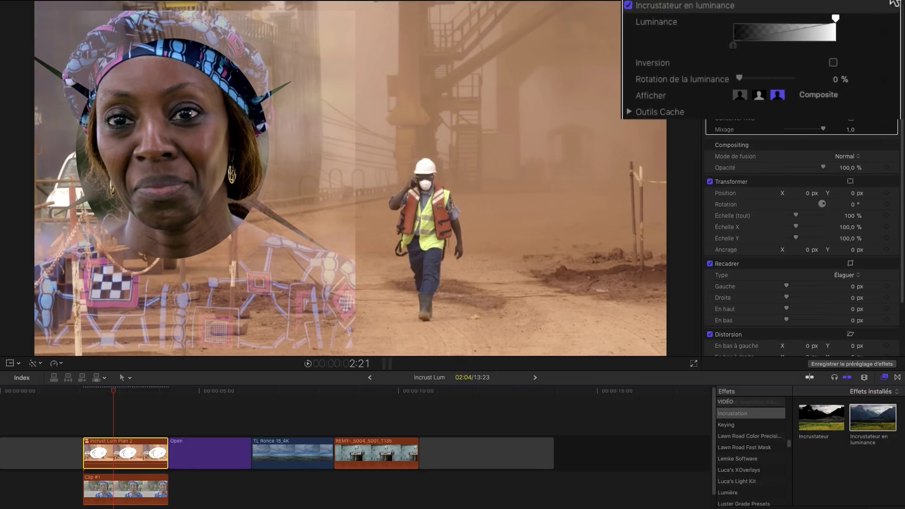
pyautogui.moveTo(731, 43); pyautogui.dragTo(758, 27)
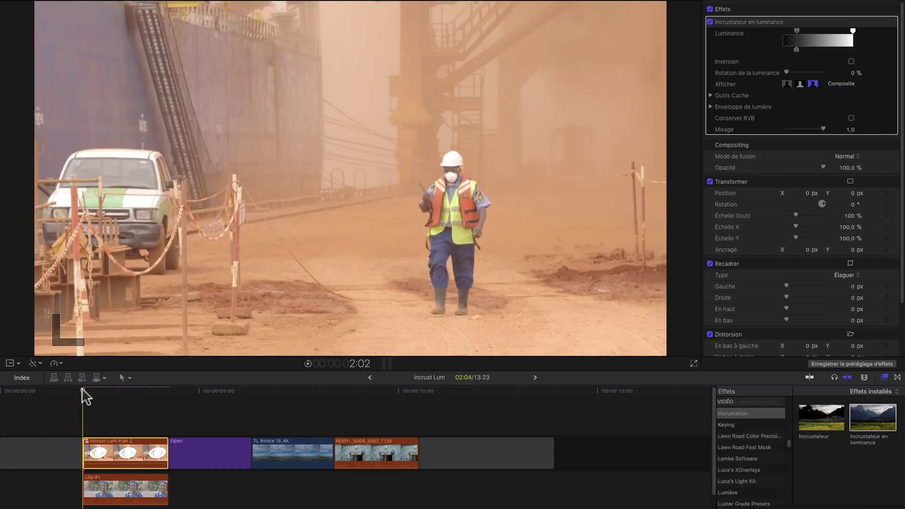
pyautogui.press('space')
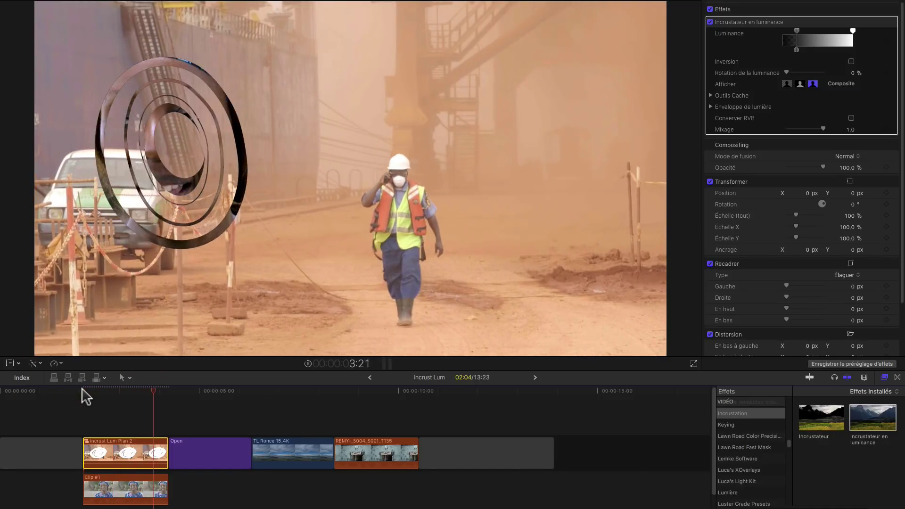
# Connect the TL Ronce 15_4K clip beneath the Open title, with the playhead at 5:01
pyautogui.moveTo(88, 389)
pyautogui.mouseDown()
pyautogui.moveTo(232, 418)
pyautogui.moveTo(211, 427)
pyautogui.moveTo(208, 439)
pyautogui.mouseUp()
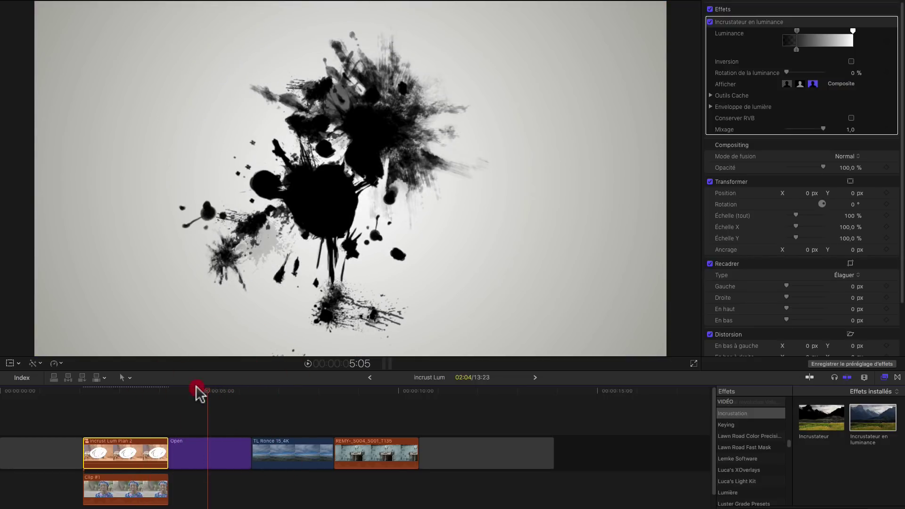
pyautogui.moveTo(198, 389)
pyautogui.mouseDown()
pyautogui.moveTo(170, 392)
pyautogui.moveTo(201, 391)
pyautogui.mouseUp()
pyautogui.moveTo(287, 461); pyautogui.dragTo(209, 491)
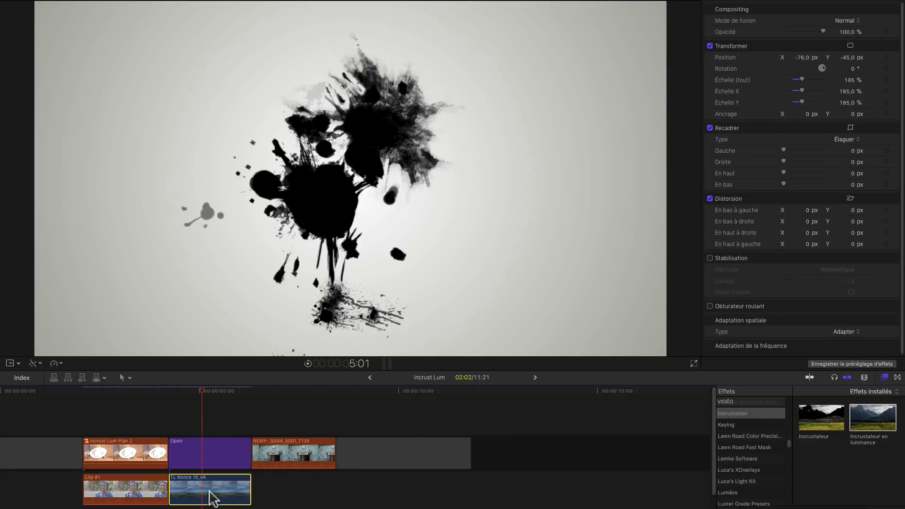
# Apply Incrustateur en luminance to the Open title and narrow its range so the sky fills only the black splashes
pyautogui.click(214, 453)
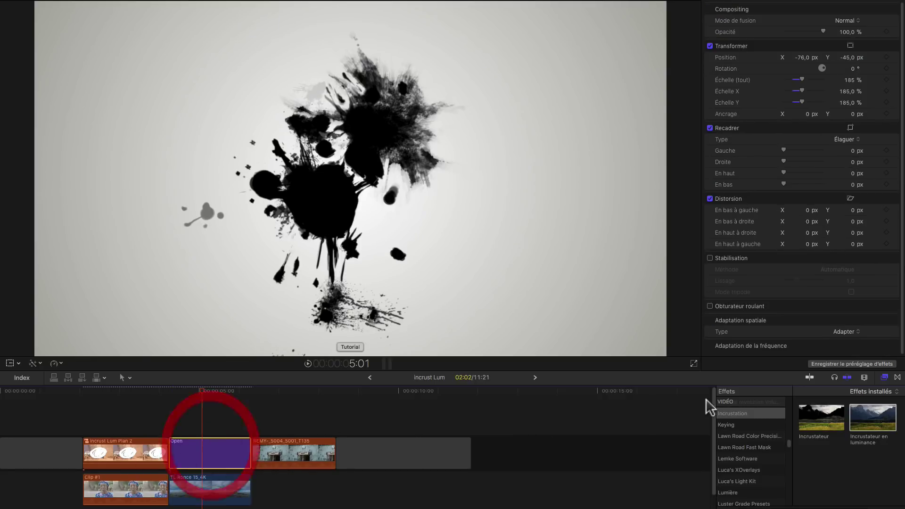
pyautogui.moveTo(872, 418); pyautogui.dragTo(208, 455)
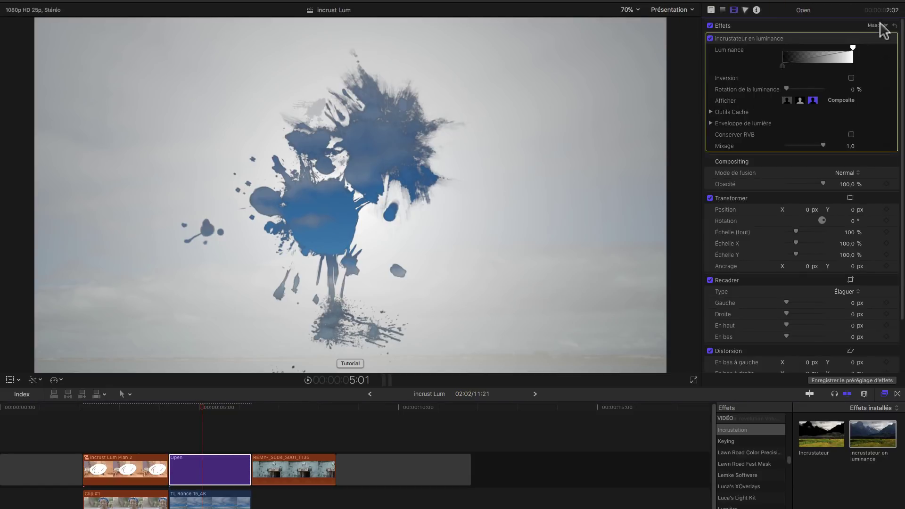
pyautogui.moveTo(851, 47); pyautogui.dragTo(745, 34)
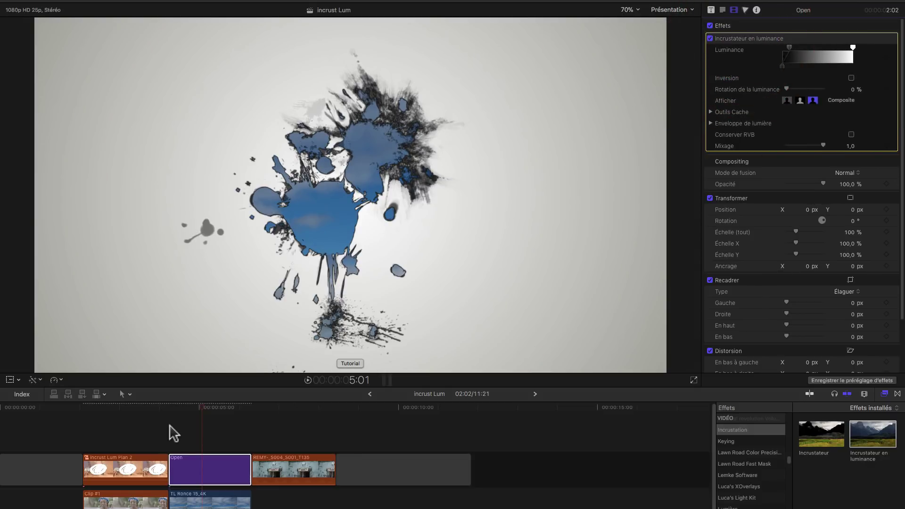
# Combine the Open title and the TL Ronce 15_4K clip into a compound clip named incrust Lum Plan 3
pyautogui.rightClick(202, 474)
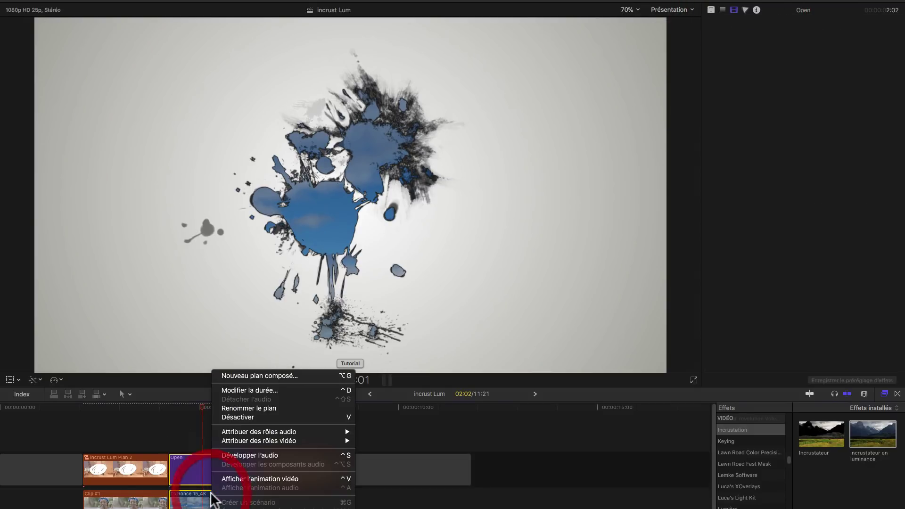
pyautogui.click(256, 376)
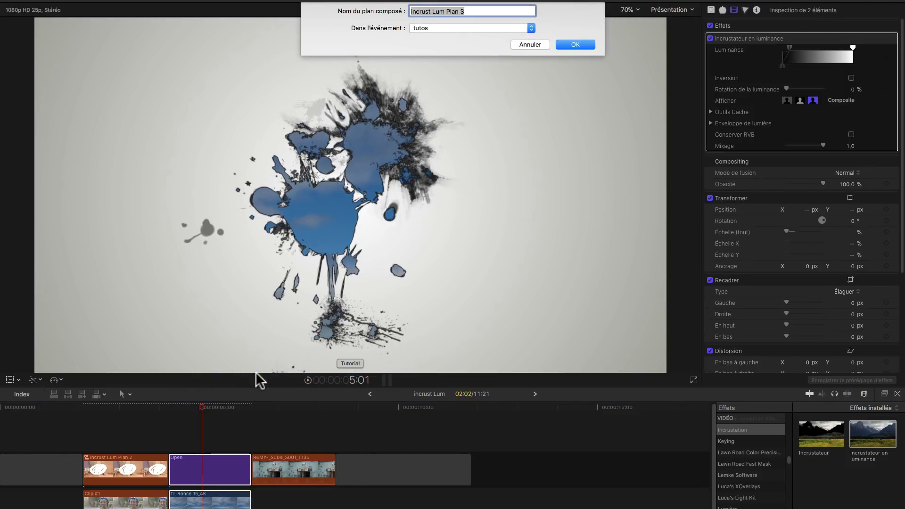
pyautogui.press('Return')
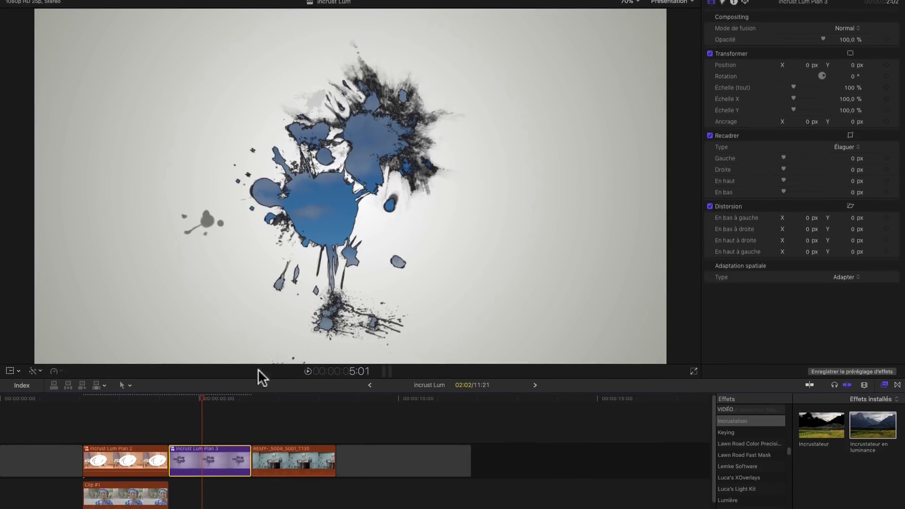
# Connect the REMY-_S004_S001_T135 clip beneath incrust Lum Plan 3 and apply Incrustateur en luminance to that compound clip
pyautogui.moveTo(304, 453); pyautogui.dragTo(221, 492)
pyautogui.click(203, 395)
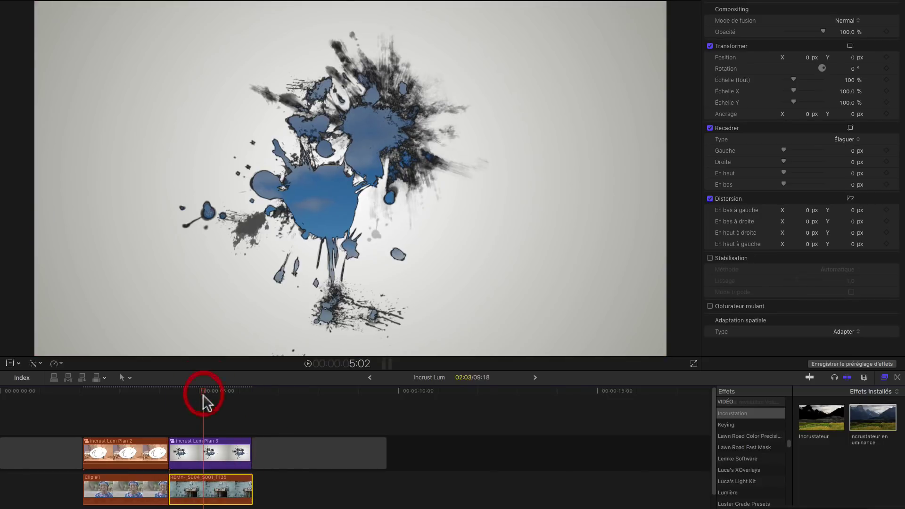
pyautogui.click(209, 454)
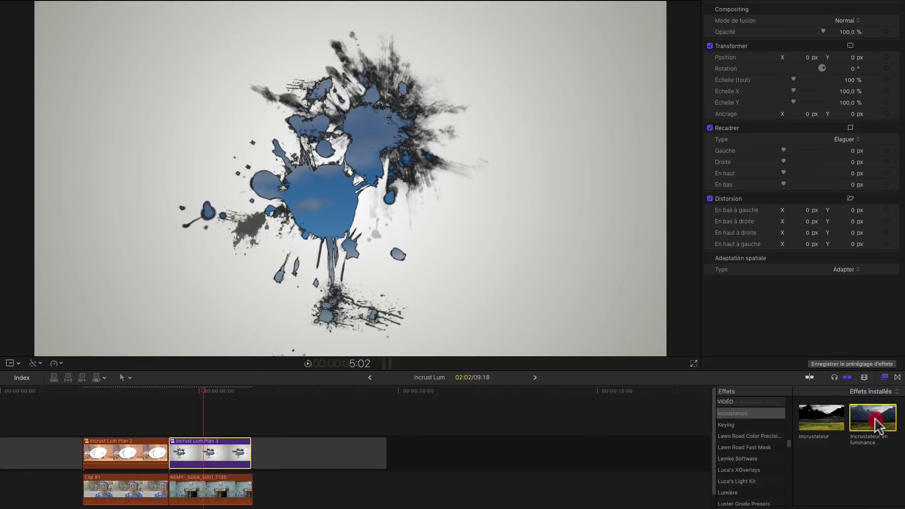
pyautogui.moveTo(875, 421); pyautogui.dragTo(207, 457)
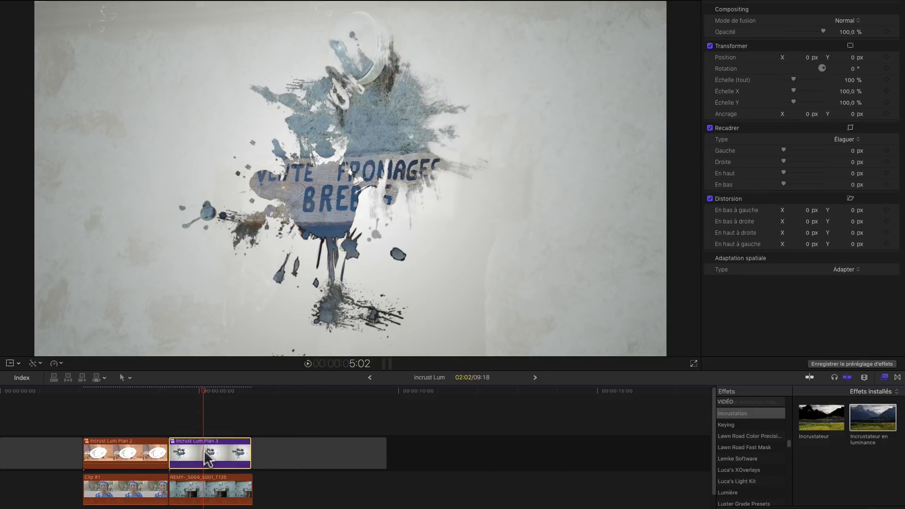
pyautogui.press('Left')
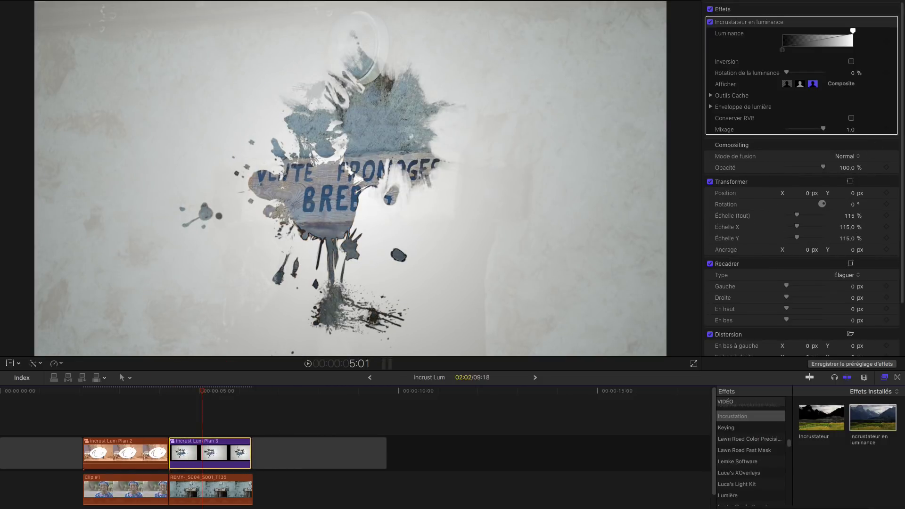
# Invert the luminance key on incrust Lum Plan 3 and adjust its range to remove the white background around the splashes
pyautogui.click(833, 62)
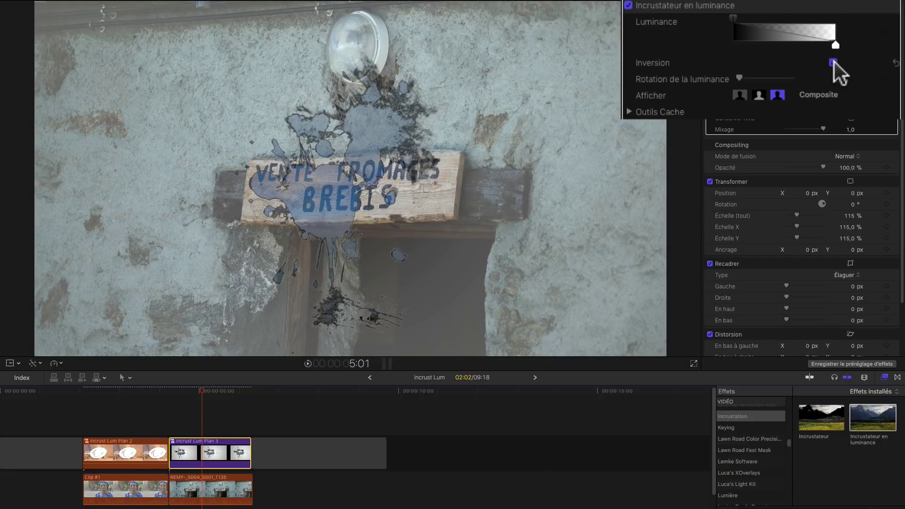
pyautogui.moveTo(834, 45); pyautogui.dragTo(784, 45)
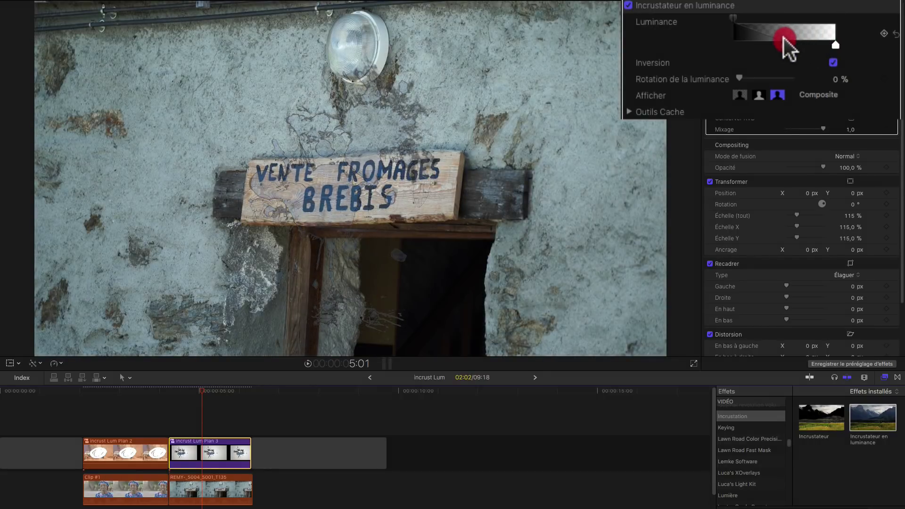
pyautogui.moveTo(734, 18)
pyautogui.mouseDown()
pyautogui.moveTo(797, 18)
pyautogui.moveTo(779, 18)
pyautogui.moveTo(799, 45)
pyautogui.mouseUp()
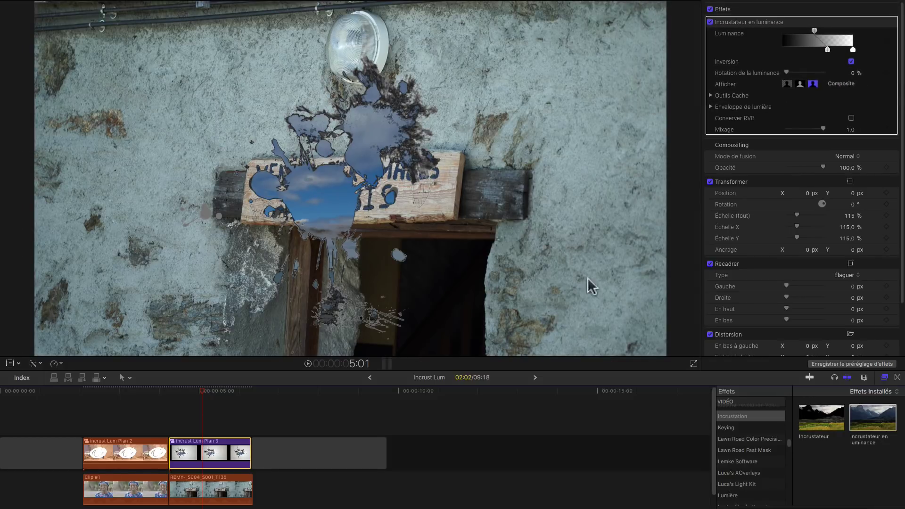
# Reposition incrust Lum Plan 3 to X -617 px, Y 80 px and scale it to 151 %
pyautogui.moveTo(810, 198); pyautogui.dragTo(849, 192)
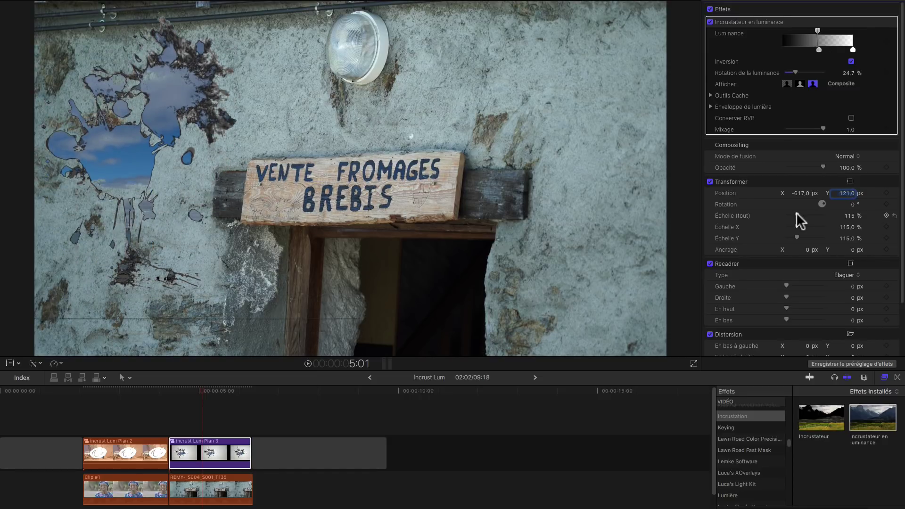
pyautogui.moveTo(797, 215); pyautogui.dragTo(800, 213)
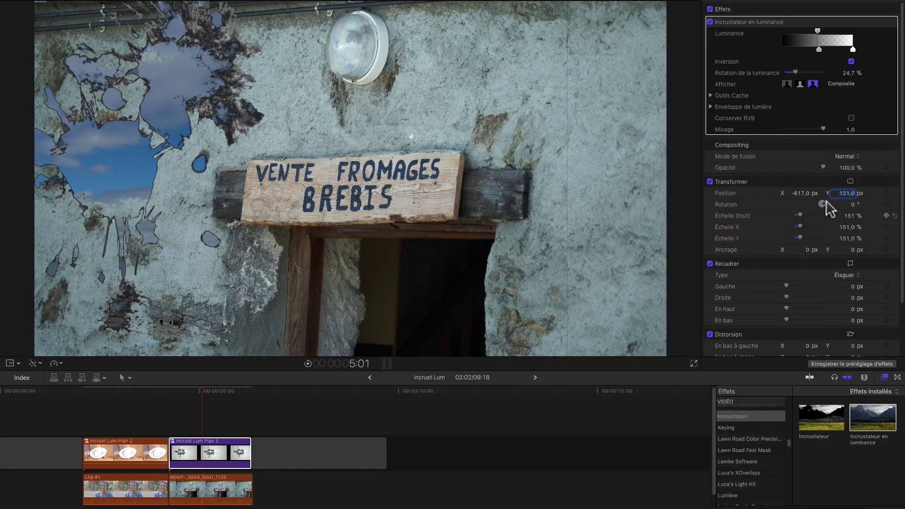
pyautogui.write('82')
pyautogui.press('Return')
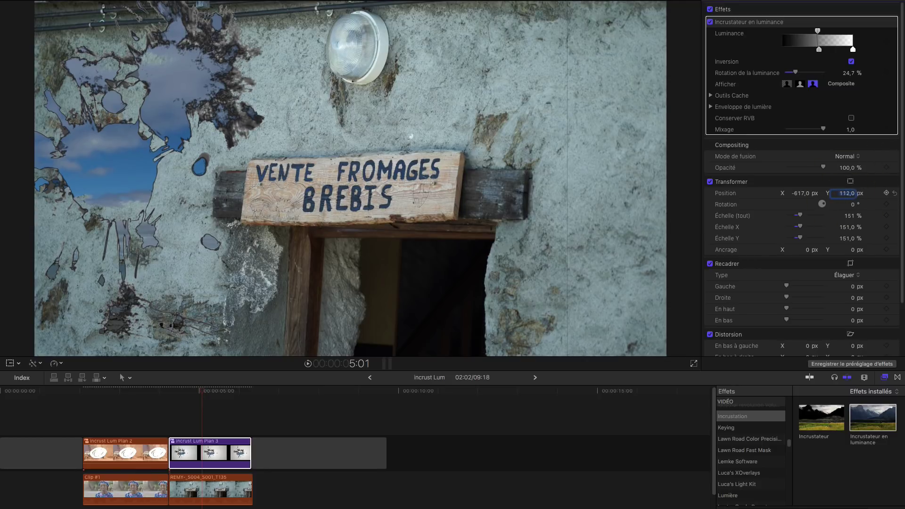
pyautogui.press('Down')
pyautogui.press('Down')
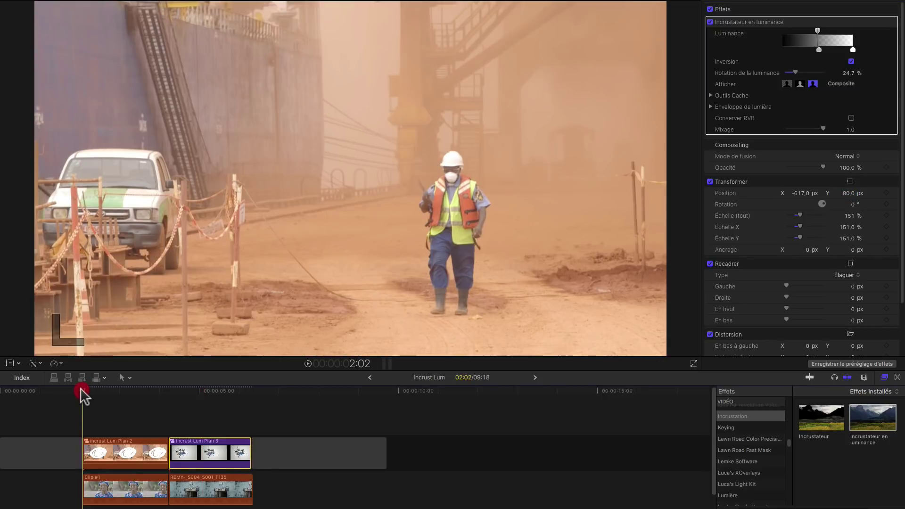
# Play both keyed composites from 2:02 and review the splash composite around 5:08
pyautogui.click(81, 393)
pyautogui.press('space')
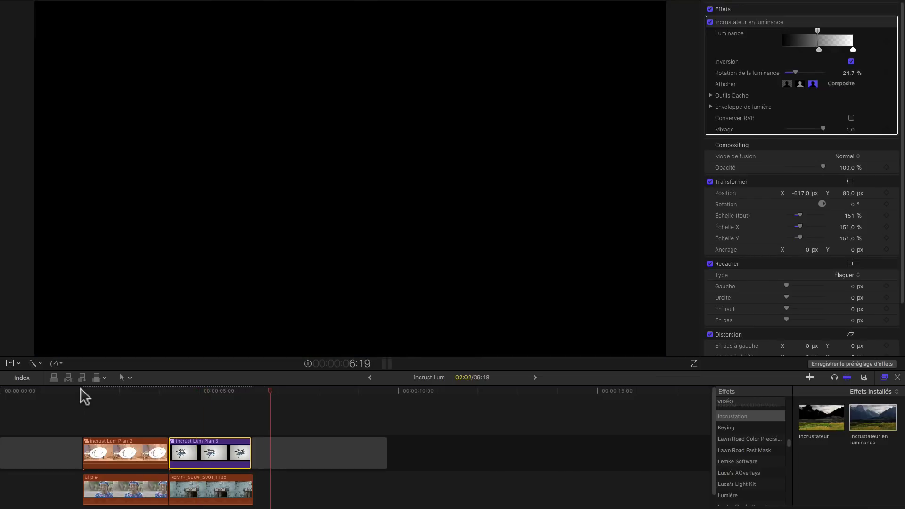
pyautogui.moveTo(98, 394); pyautogui.dragTo(213, 412)
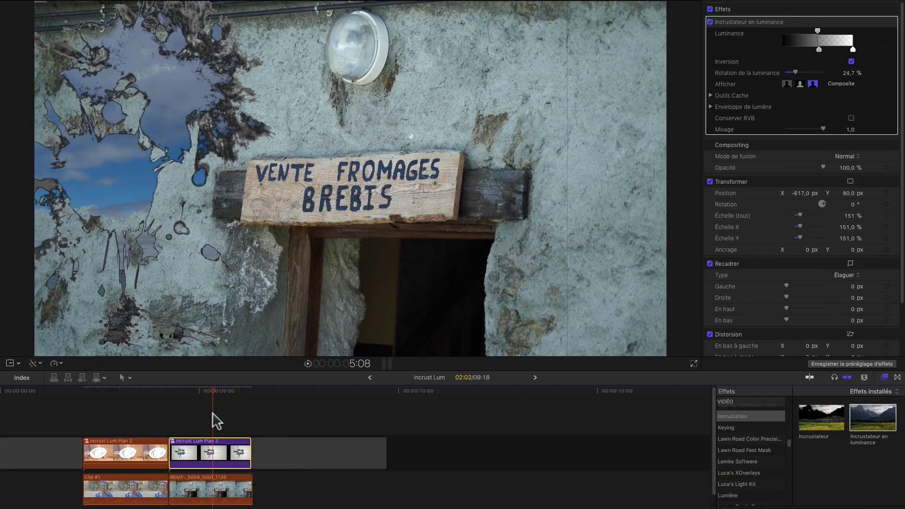